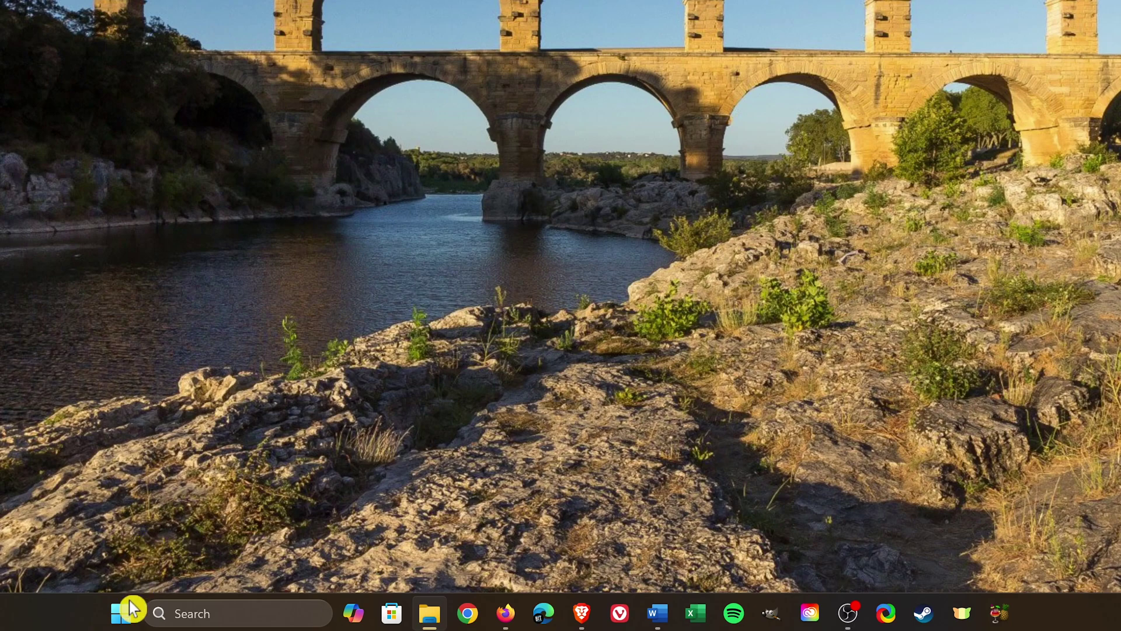
# Check the Start menu's power options, then dismiss them.
pyautogui.click(122, 618)
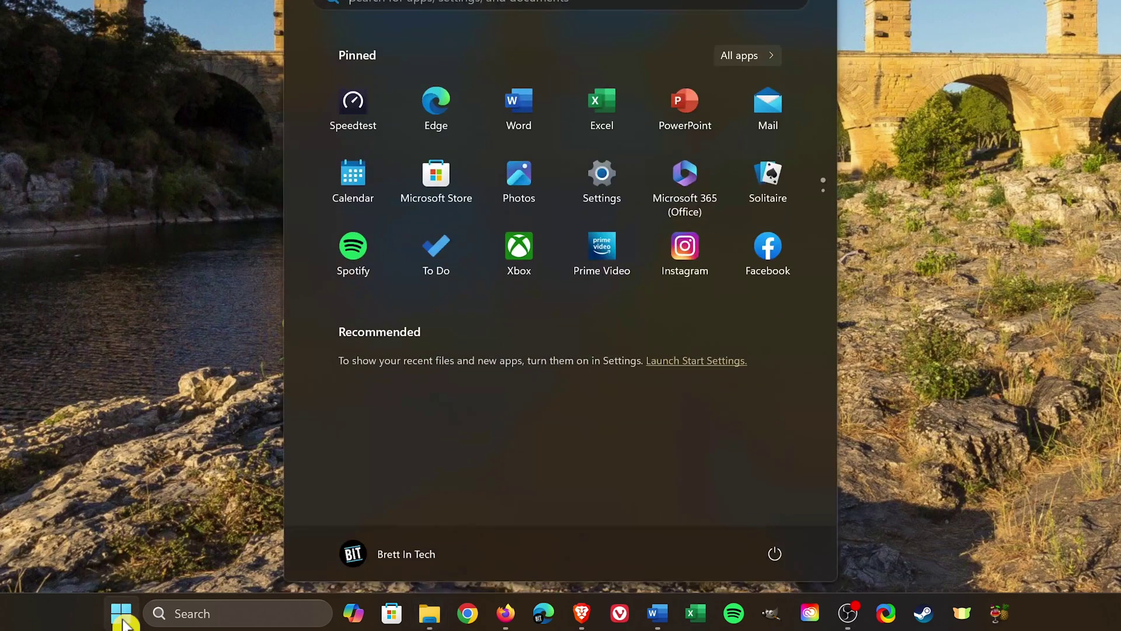
pyautogui.click(775, 555)
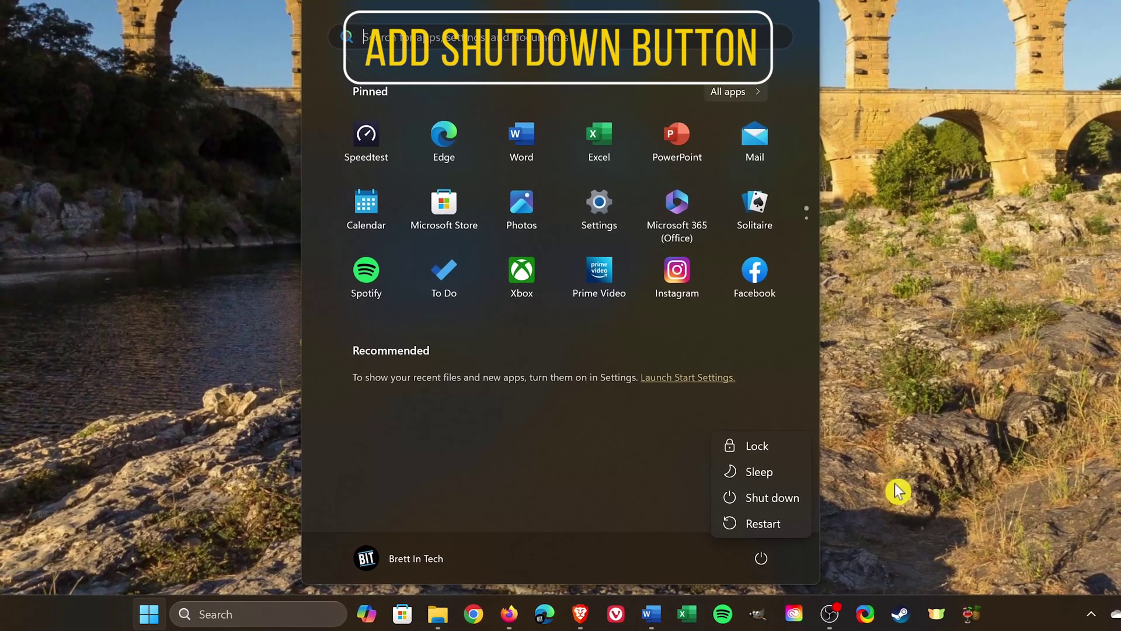
pyautogui.press('Escape')
pyautogui.press('Escape')
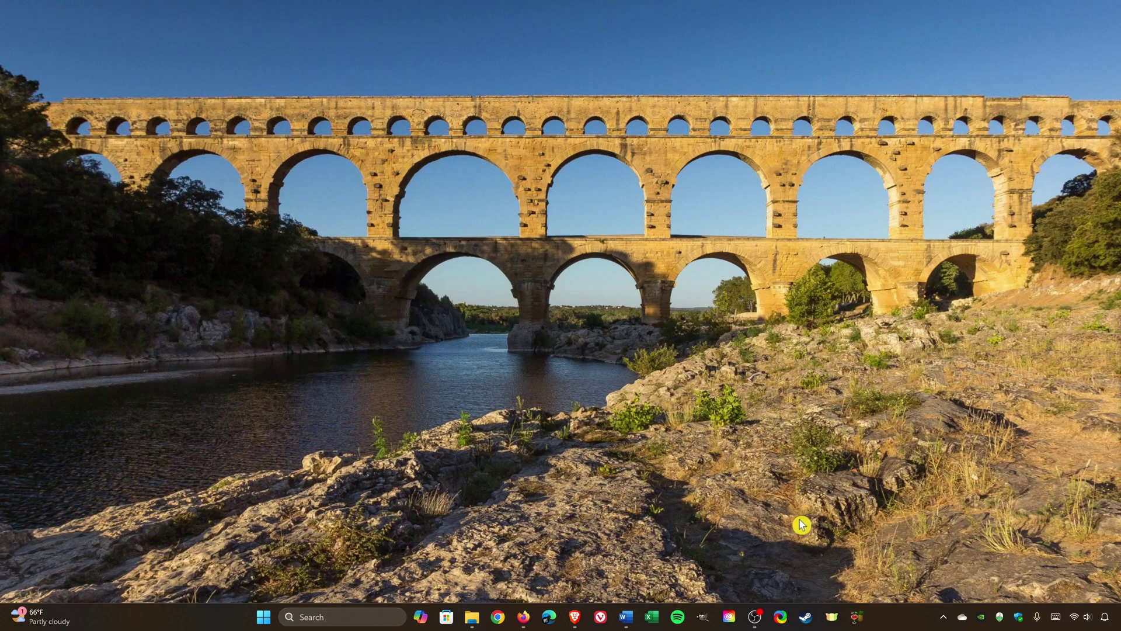
# Start a new shortcut from the desktop's New menu.
pyautogui.rightClick(601, 339)
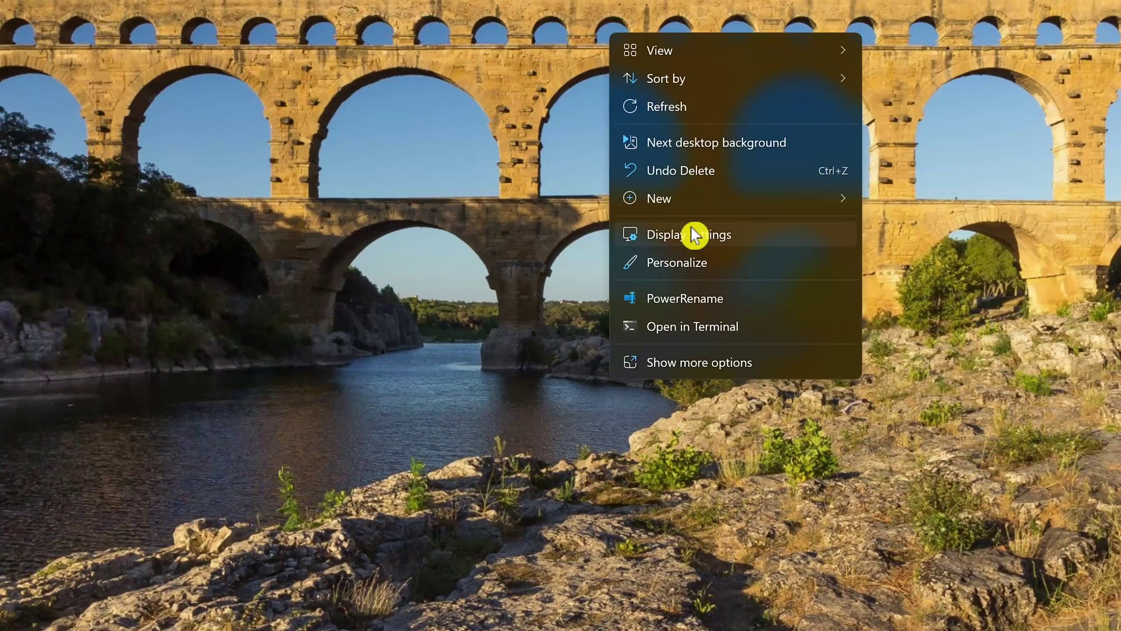
pyautogui.moveTo(692, 199)
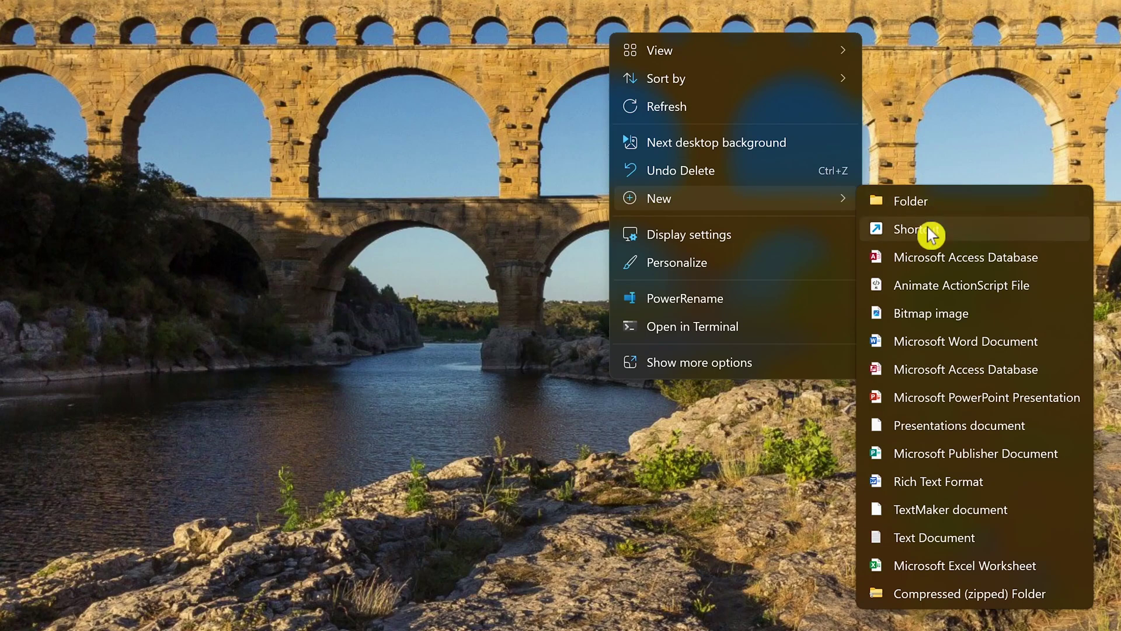
pyautogui.click(928, 231)
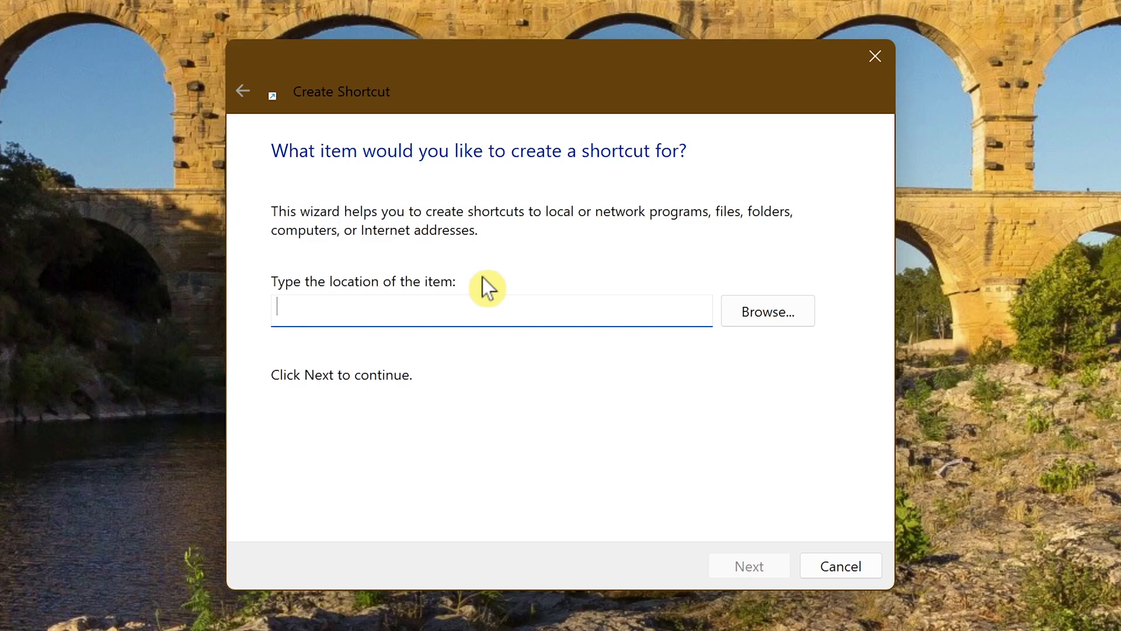
# Point the shortcut at 'shutdown /s /t 0' and name it 'Shutdown'.
pyautogui.write('shut')
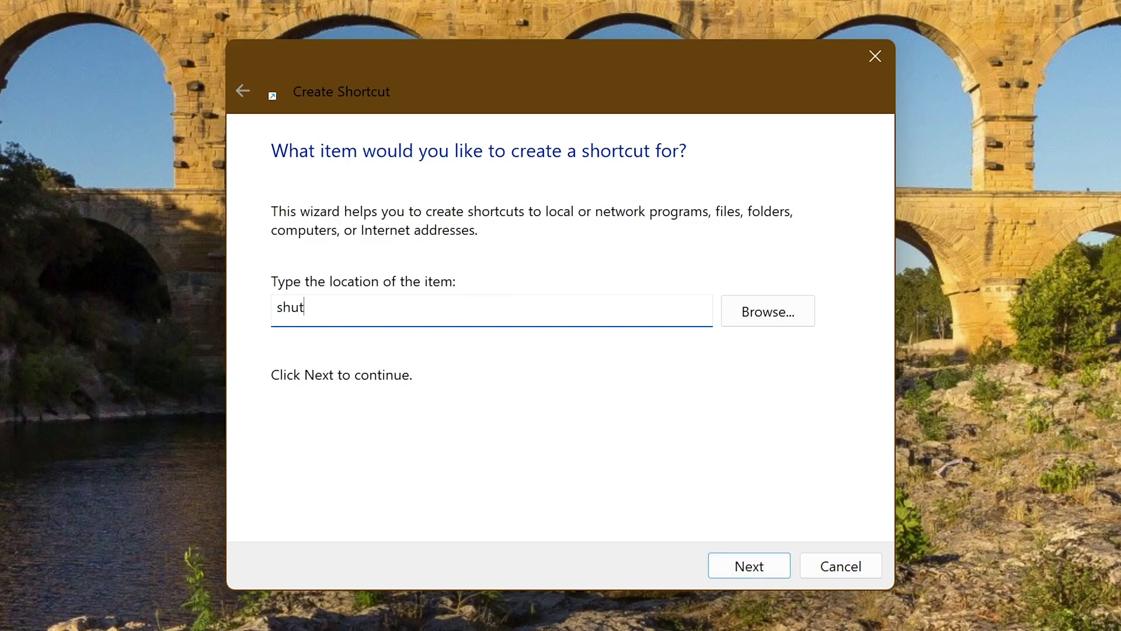
pyautogui.write('down /s /t 0')
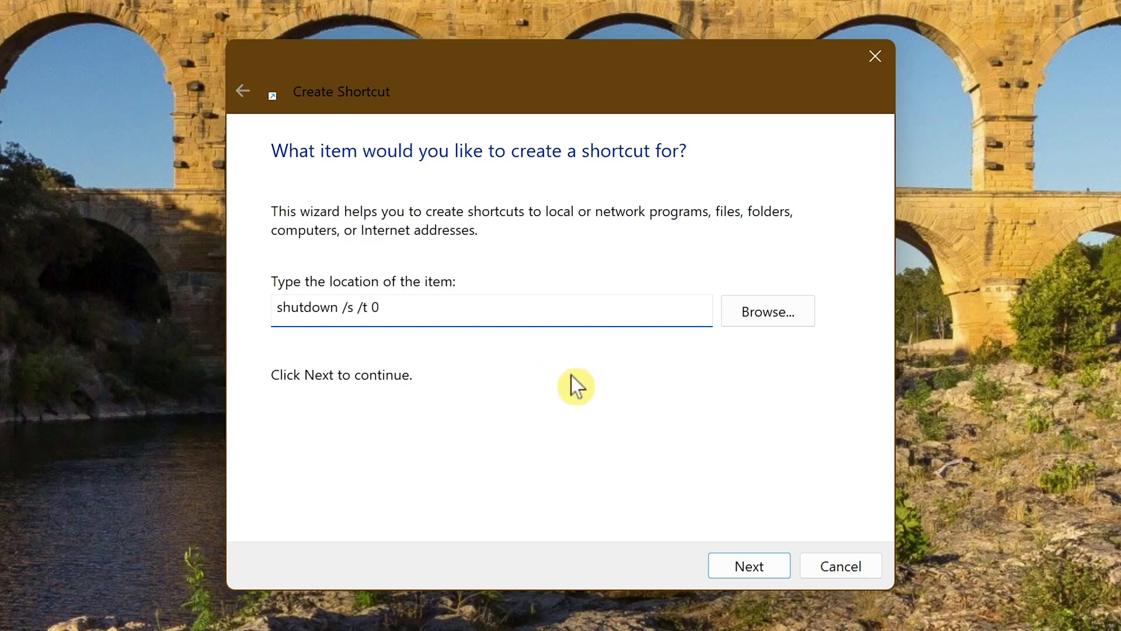
pyautogui.click(754, 566)
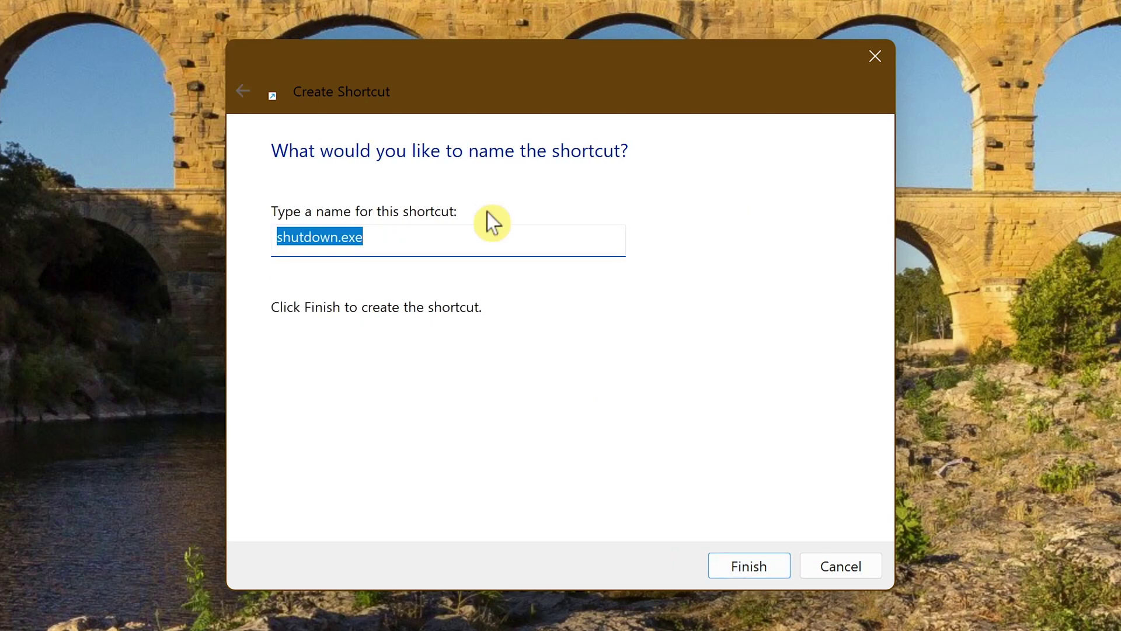
pyautogui.write('S')
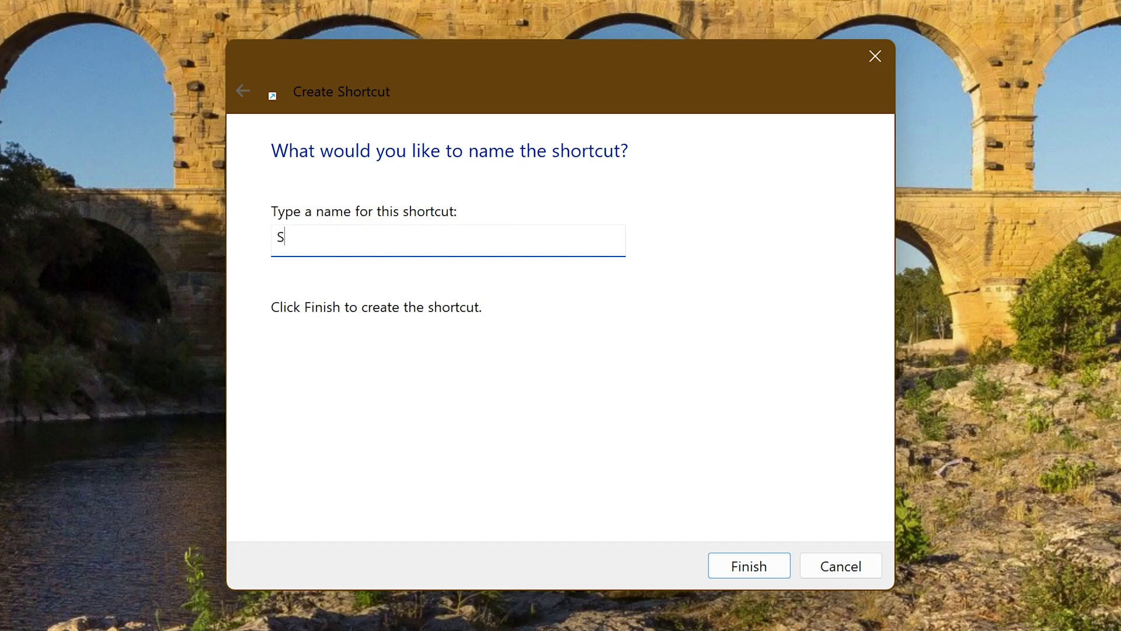
pyautogui.write('hutdown')
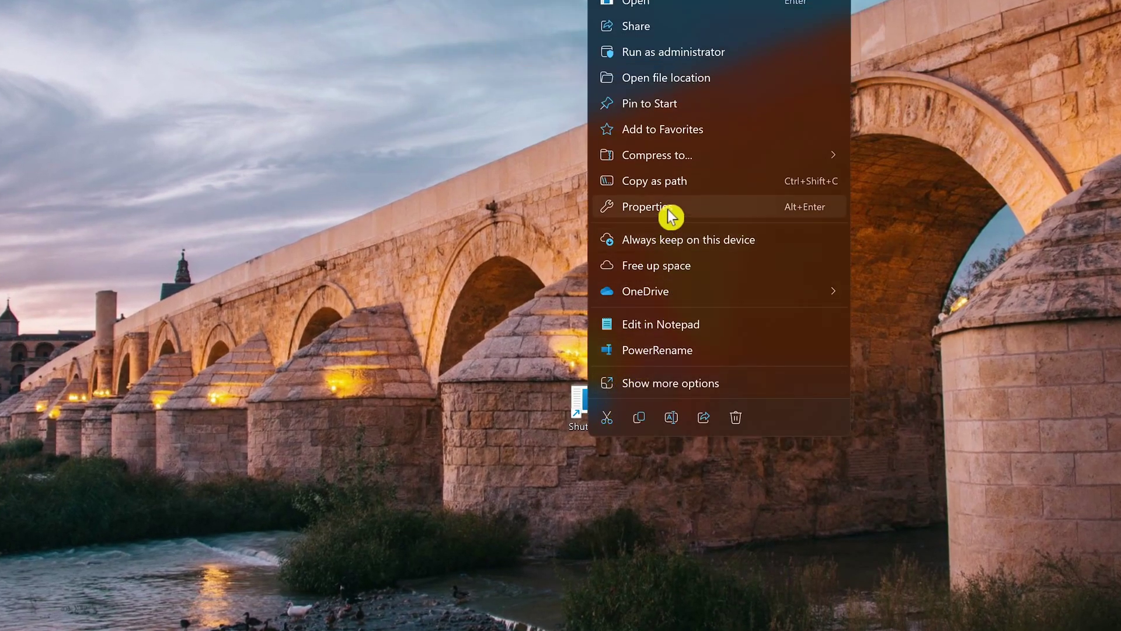
# Open the Shutdown shortcut's properties and begin changing its icon.
pyautogui.click(681, 210)
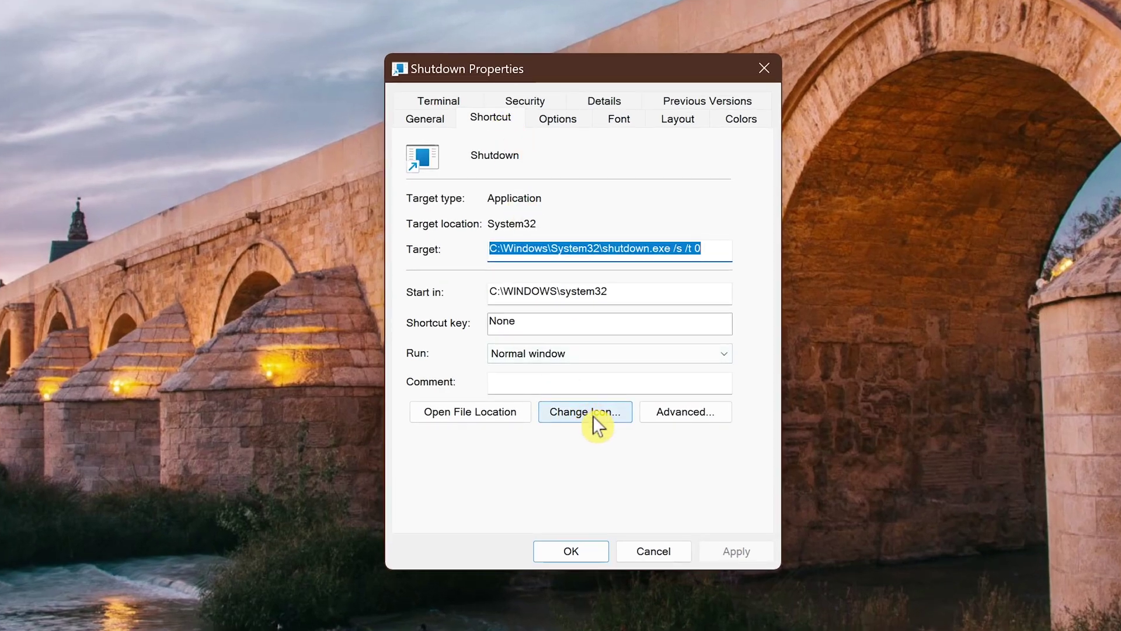
pyautogui.click(615, 412)
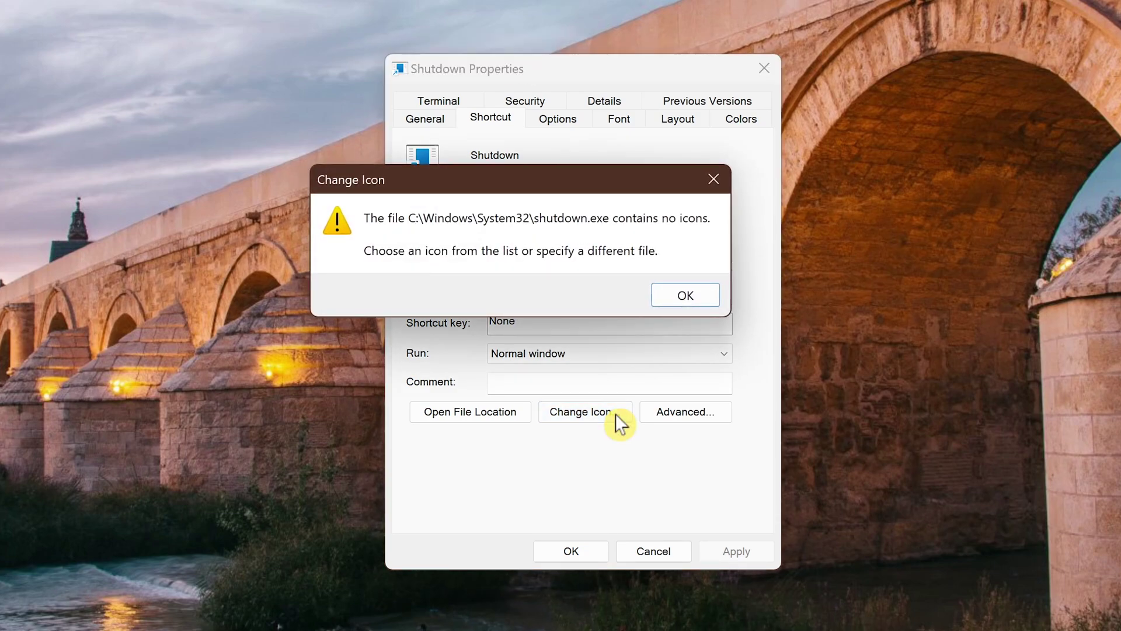
# Choose the red power icon for the Shutdown shortcut and apply it.
pyautogui.click(694, 298)
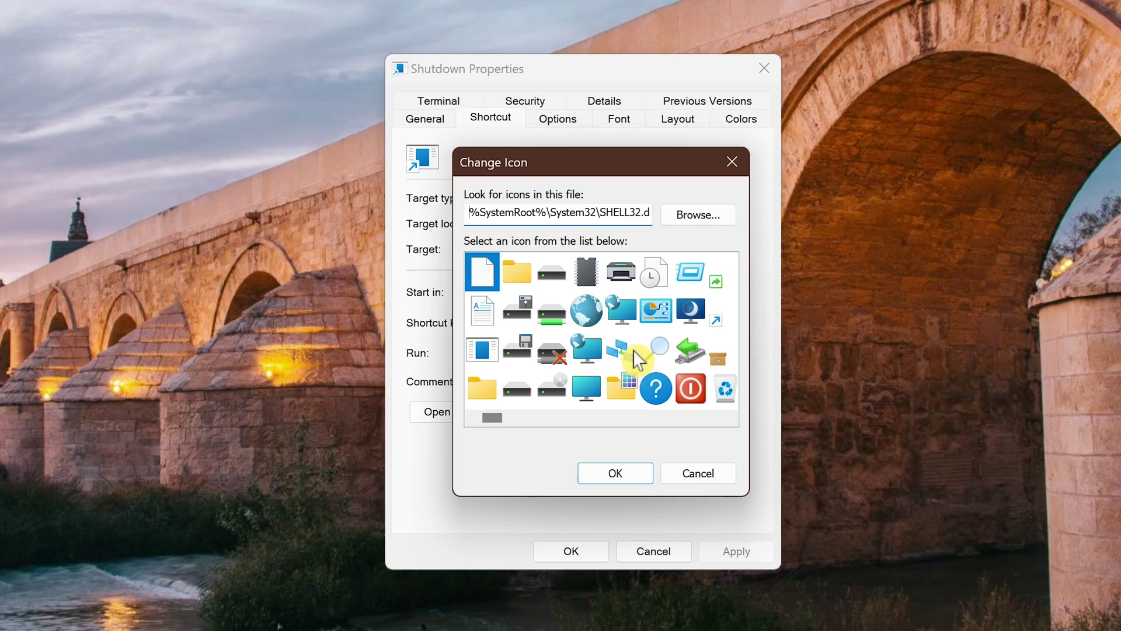
pyautogui.hscroll(10, 633, 350)
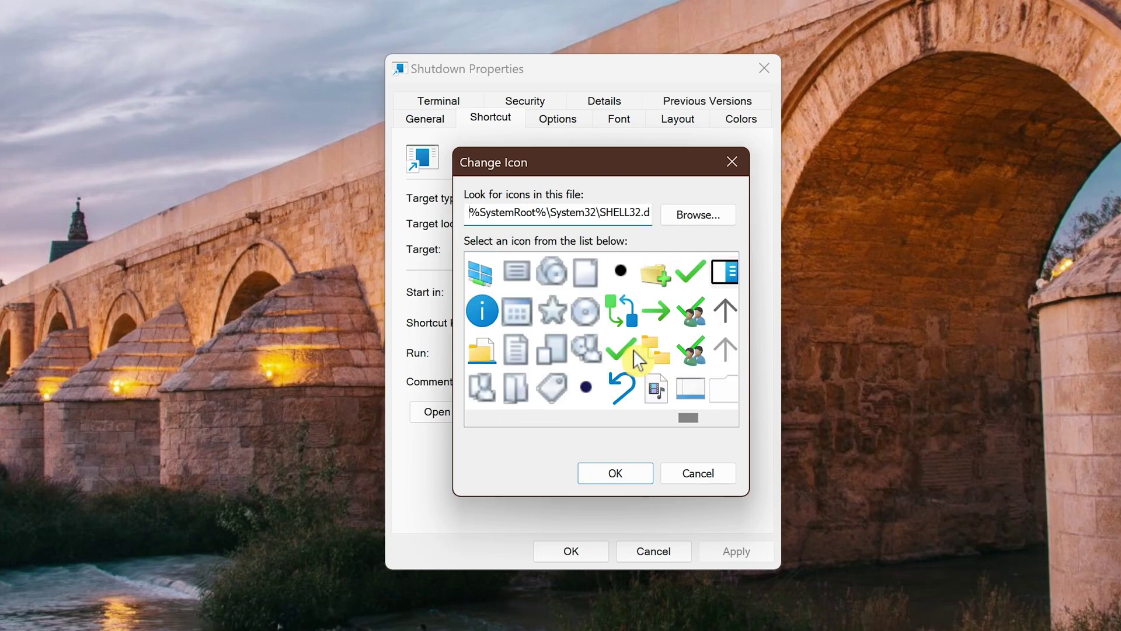
pyautogui.hscroll(-10, 633, 349)
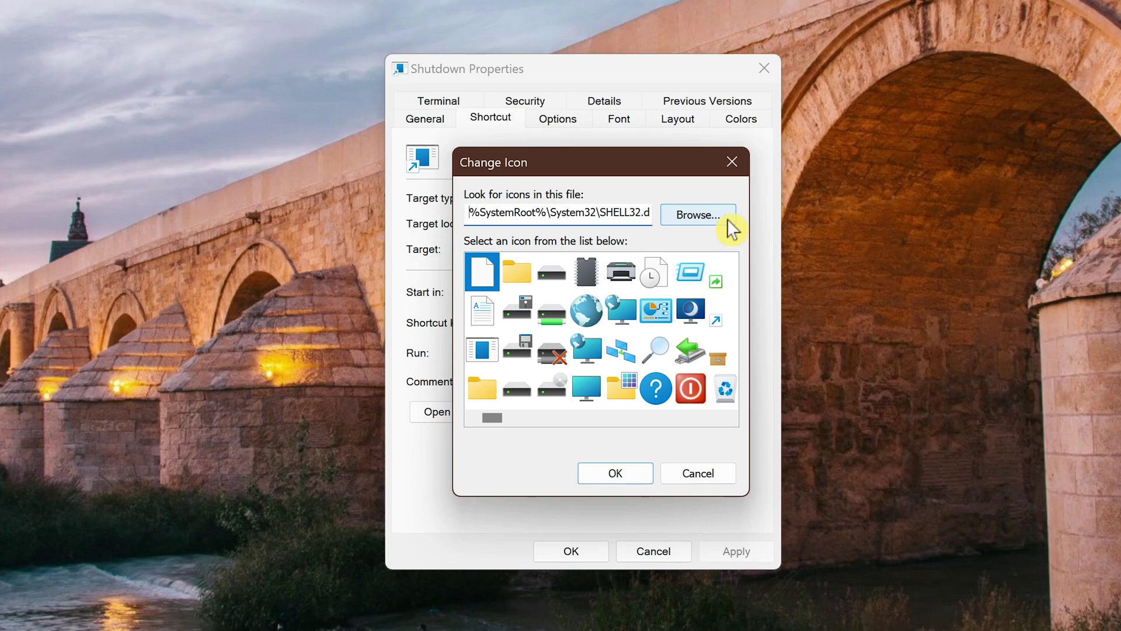
pyautogui.click(691, 388)
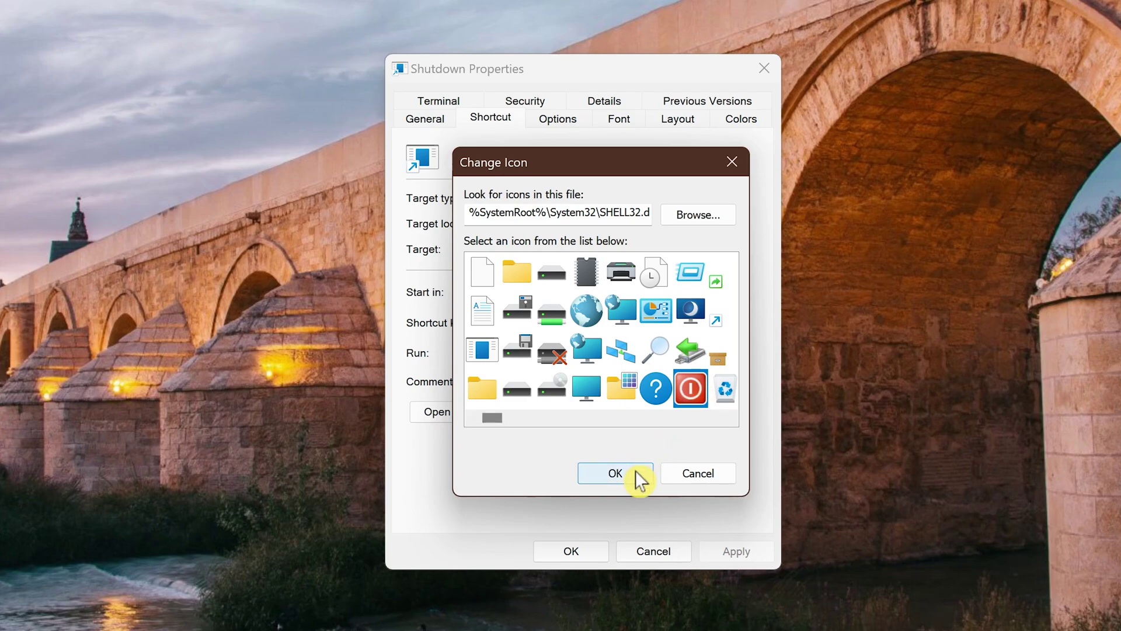
pyautogui.click(616, 473)
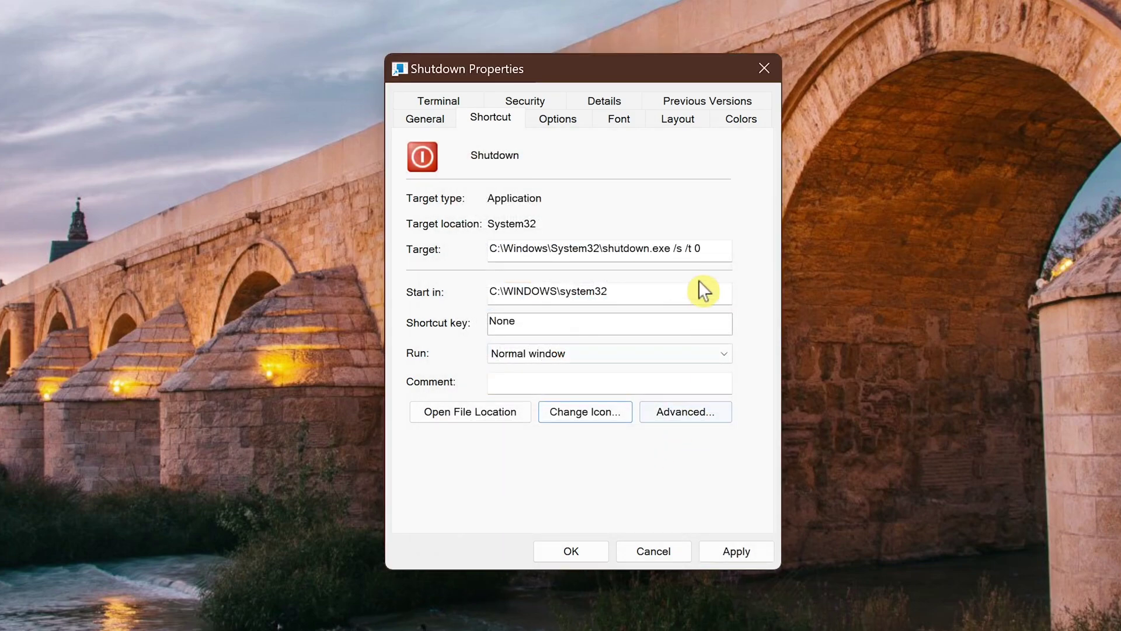
pyautogui.click(751, 554)
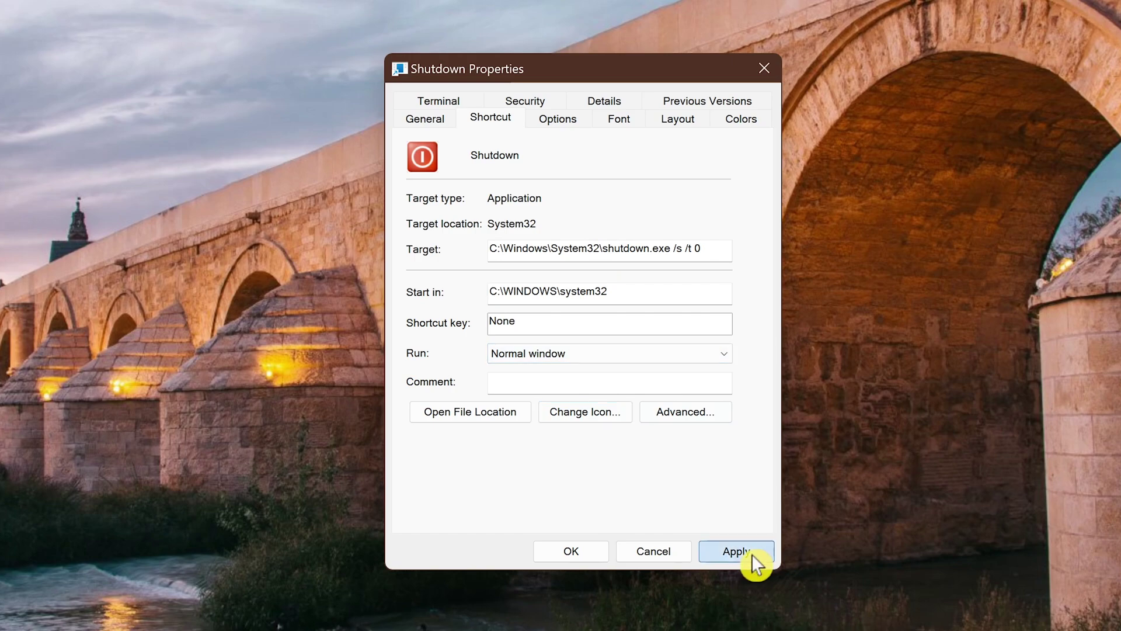
pyautogui.click(573, 551)
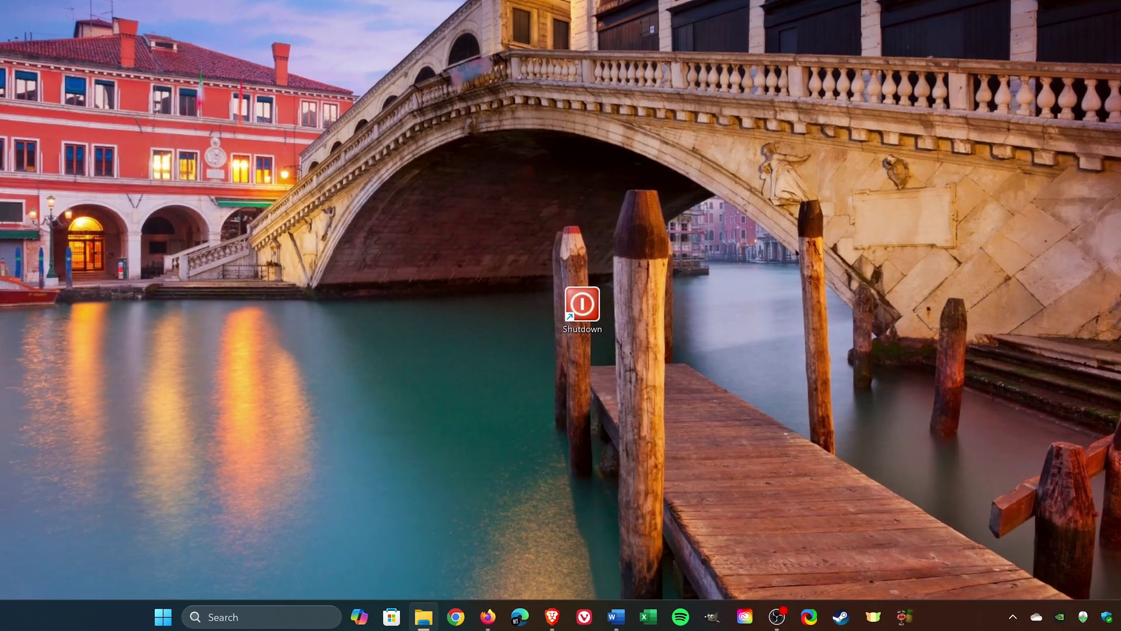
# Pin the Shutdown shortcut to the taskbar via Show more options.
pyautogui.rightClick(587, 315)
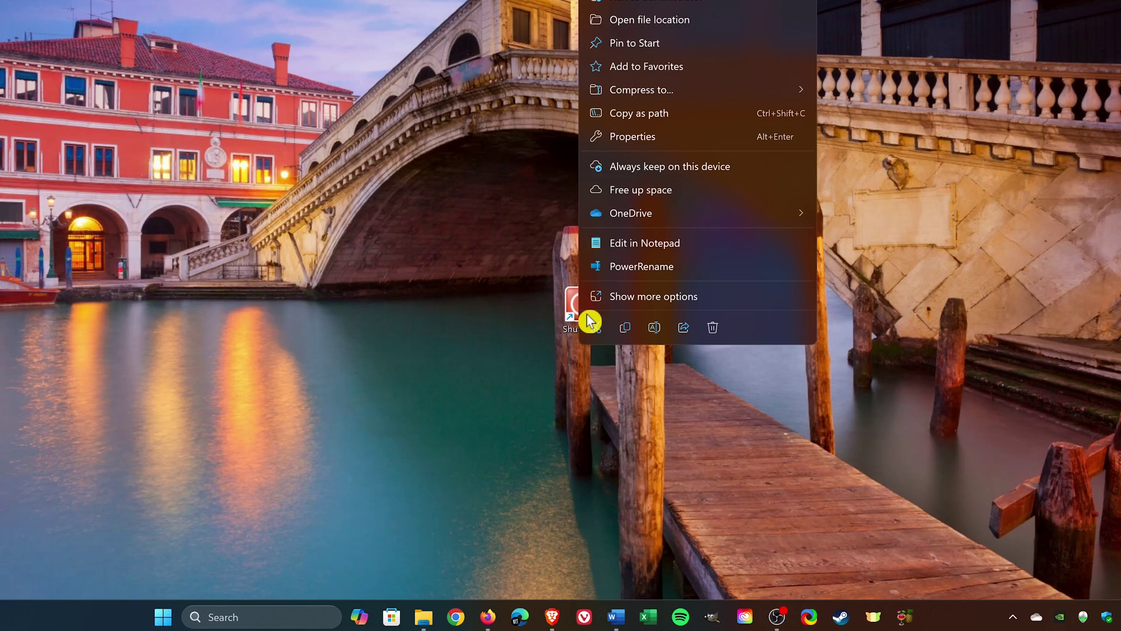
pyautogui.click(645, 298)
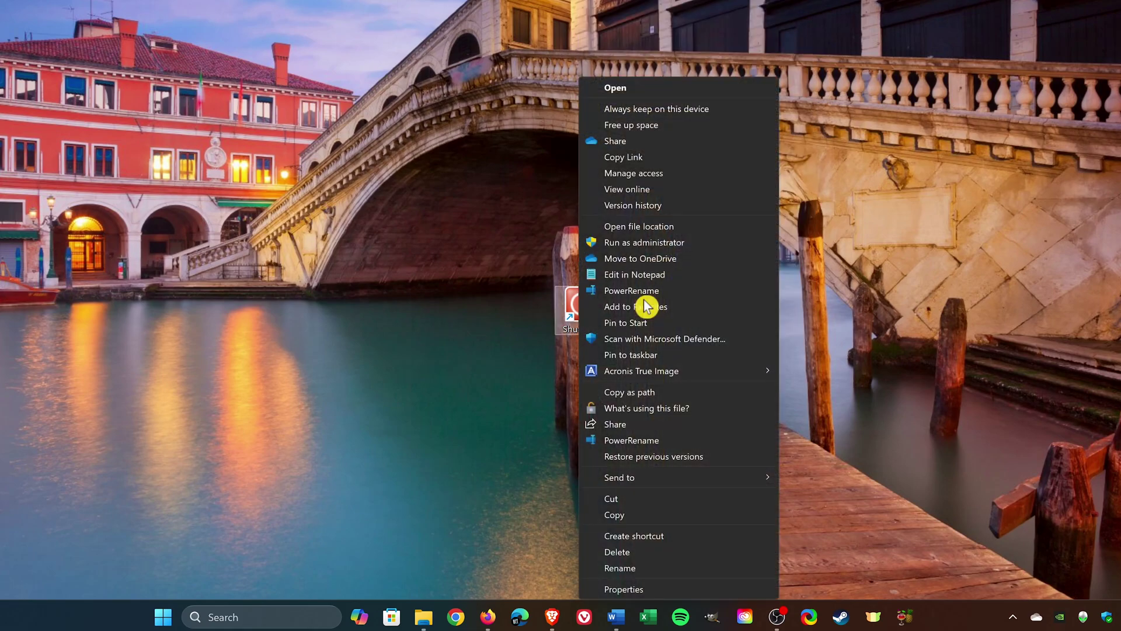
pyautogui.click(658, 355)
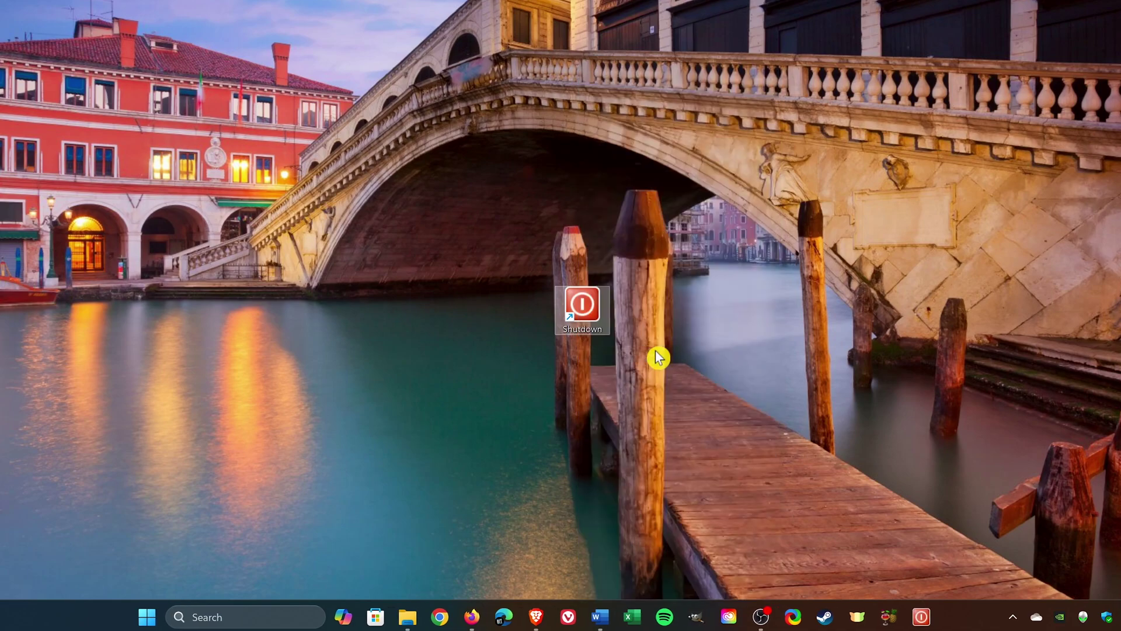
# Drag the pinned Shutdown icon to sit right after search, then view its jump list.
pyautogui.click(929, 620)
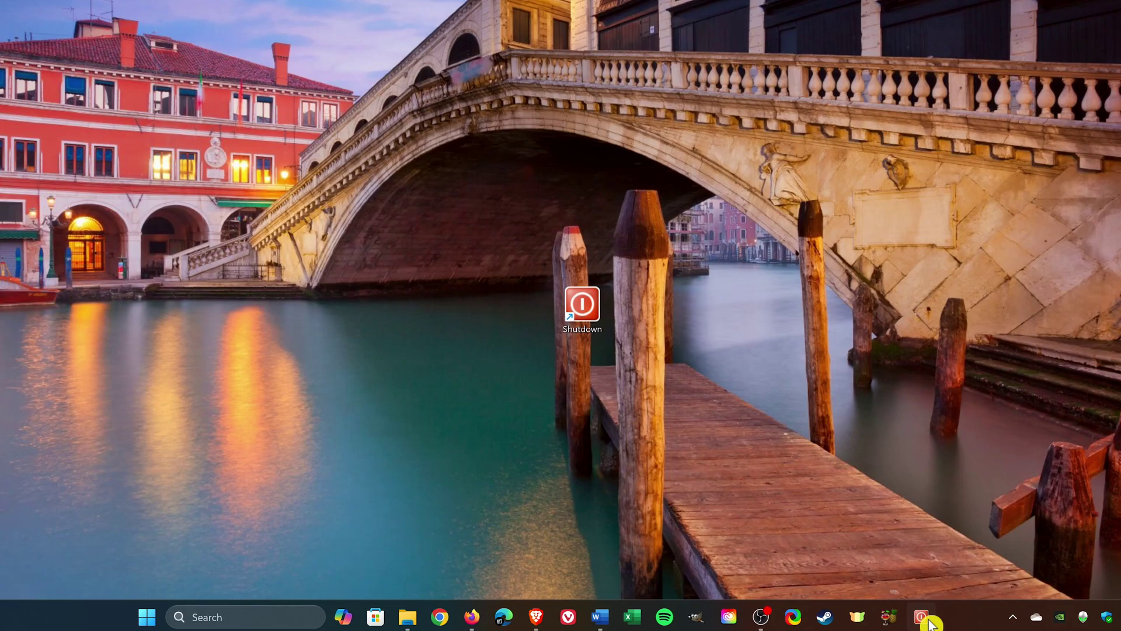
pyautogui.moveTo(929, 624); pyautogui.dragTo(357, 617)
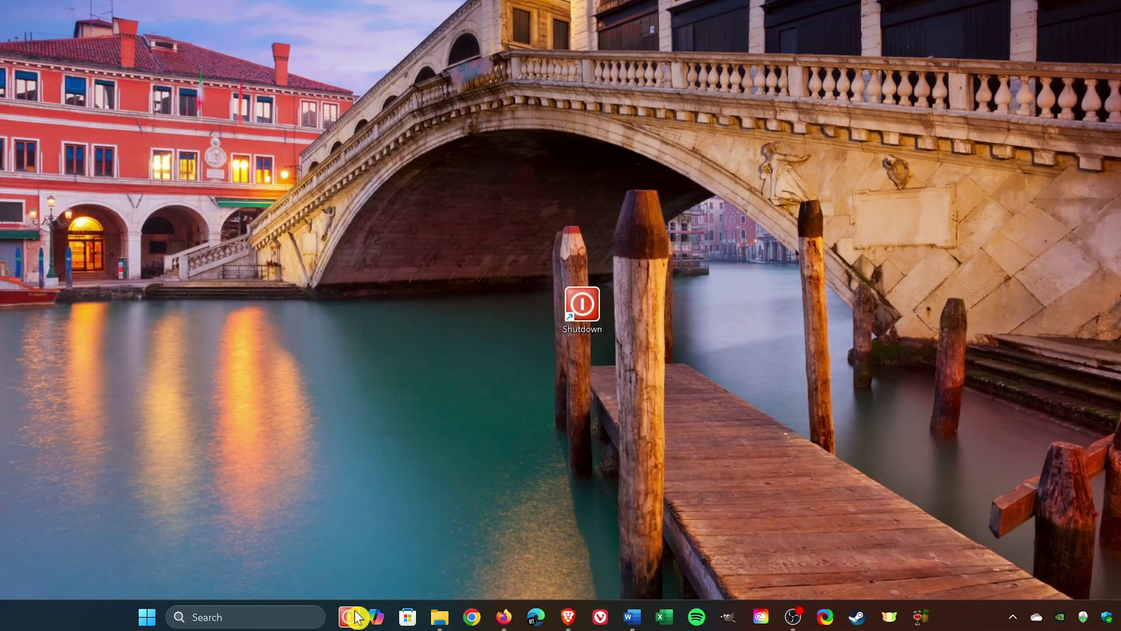
pyautogui.moveTo(356, 618); pyautogui.dragTo(357, 616)
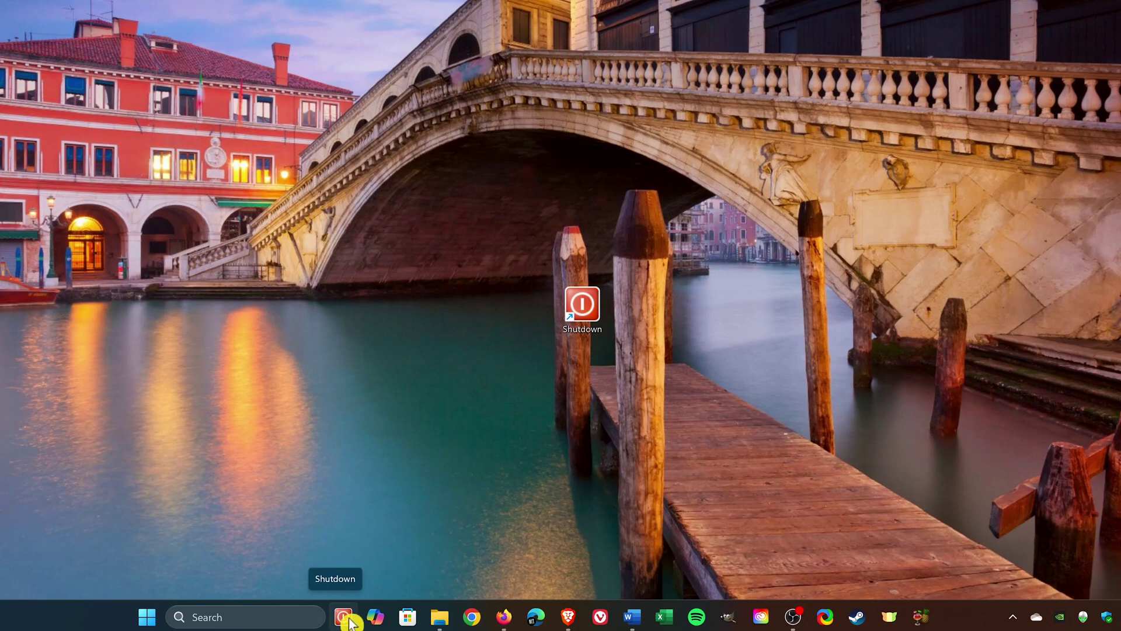
pyautogui.rightClick(349, 617)
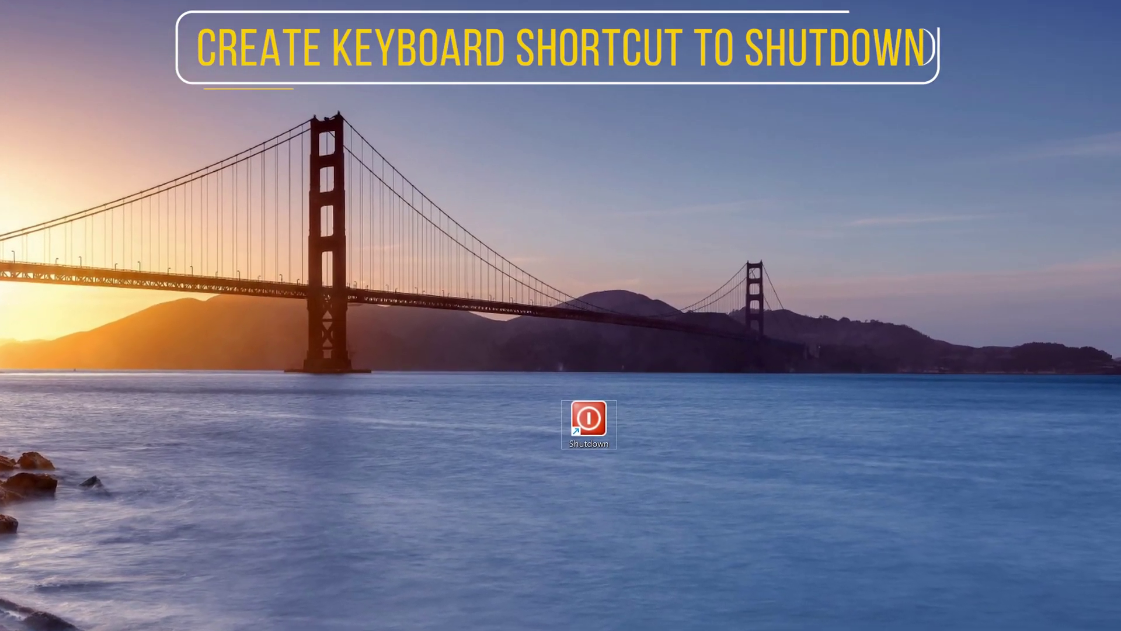
# Assign Ctrl + Alt + P as the Shutdown shortcut key in its properties and save.
pyautogui.rightClick(586, 445)
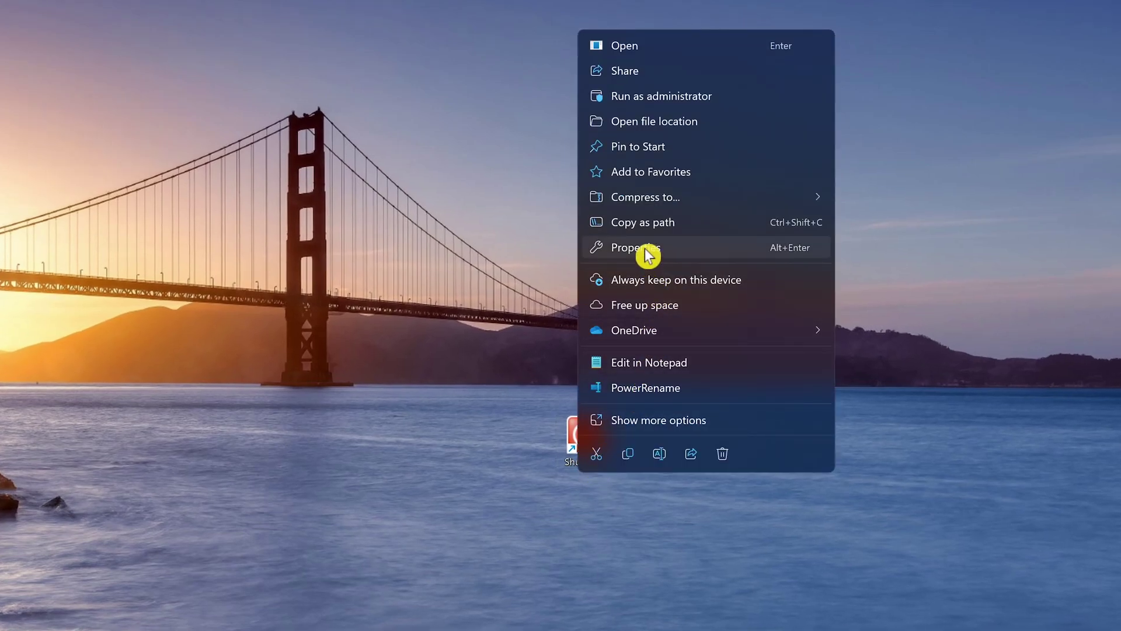
pyautogui.click(647, 255)
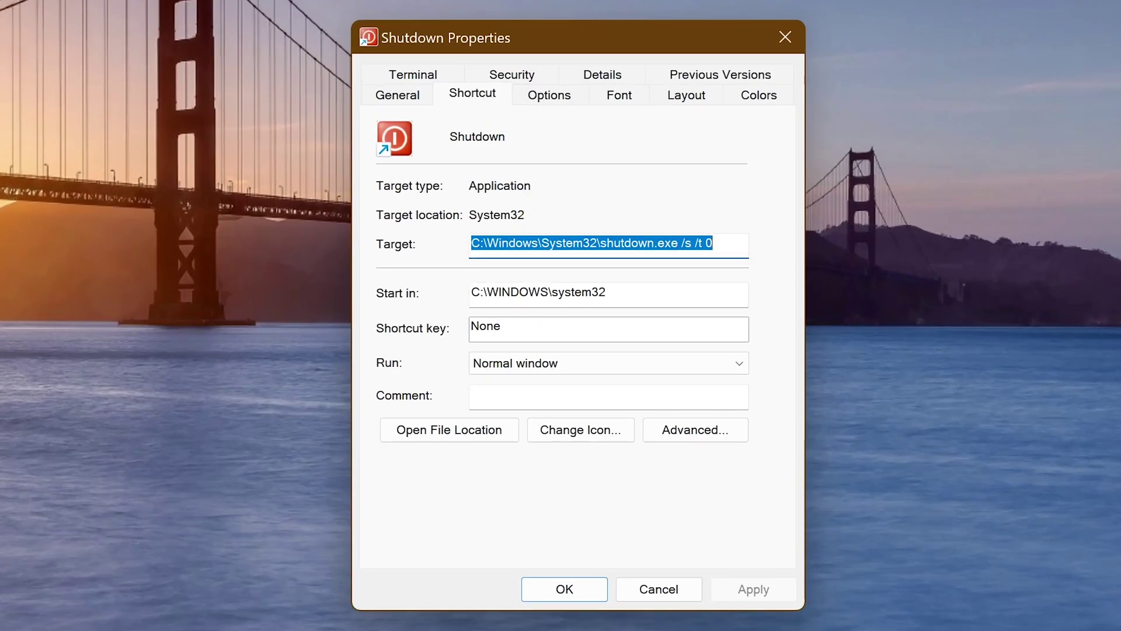
pyautogui.click(541, 330)
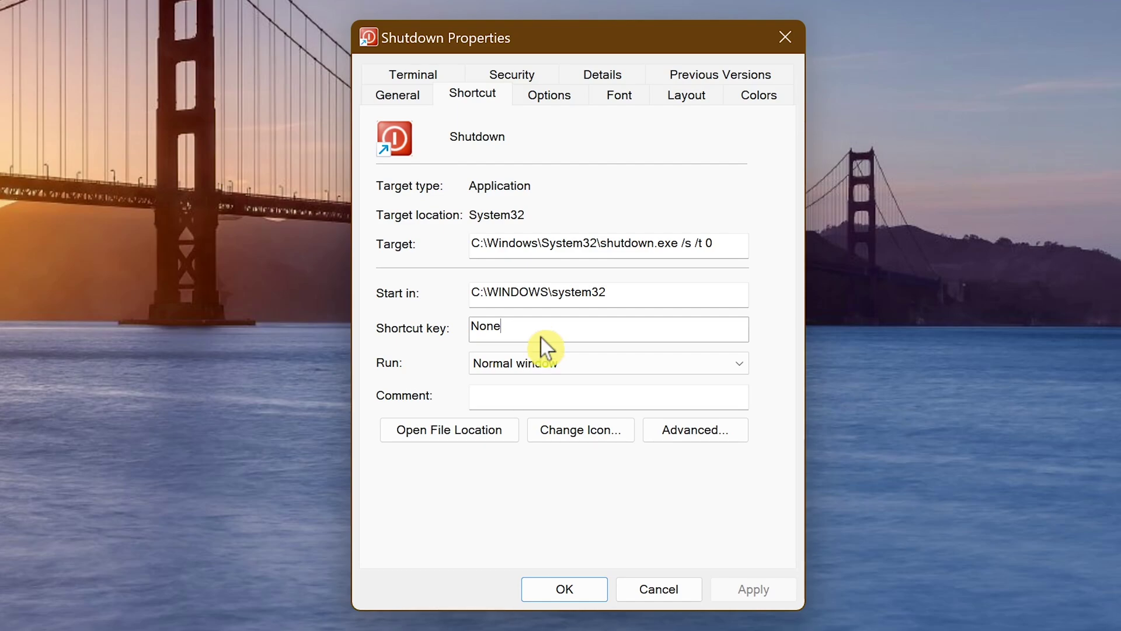
pyautogui.hotkey('ctrl', 'alt', 'p')
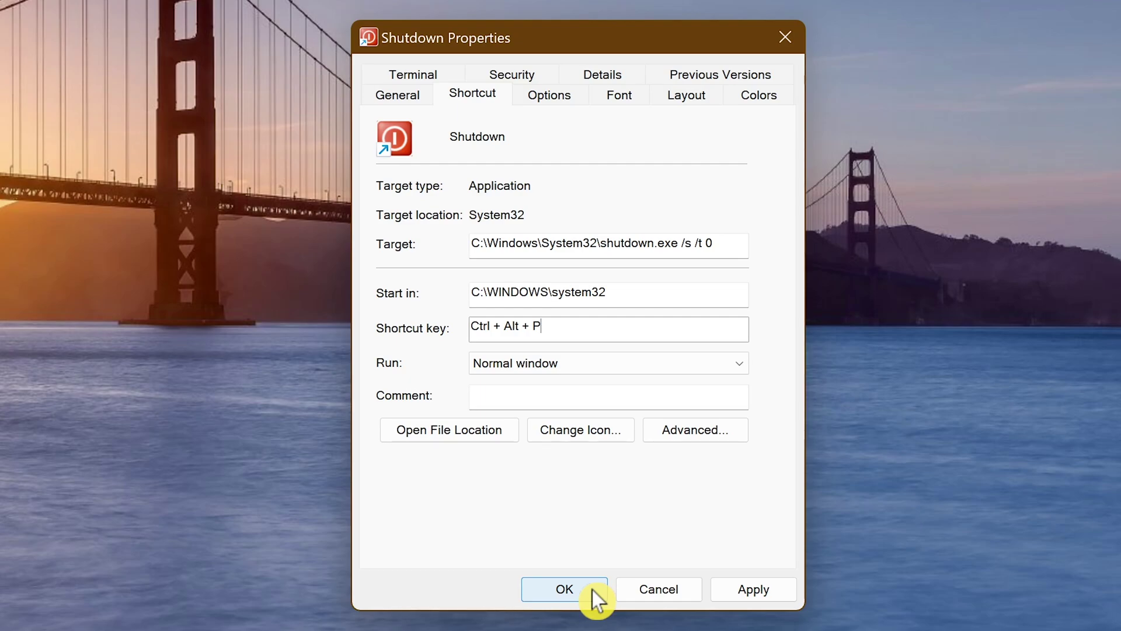
pyautogui.click(592, 590)
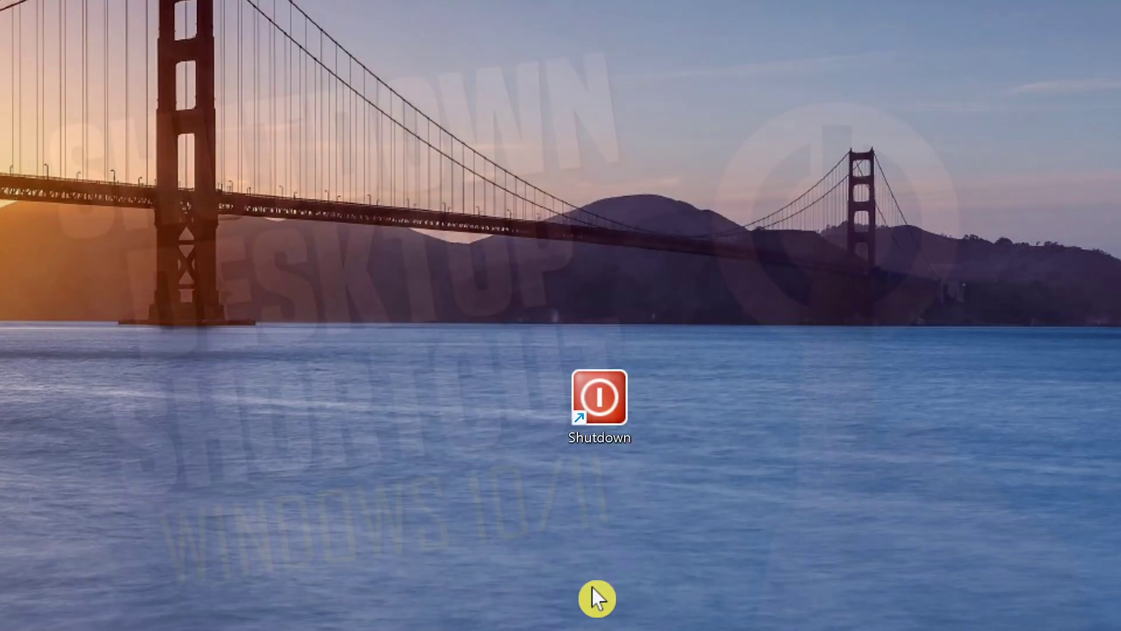